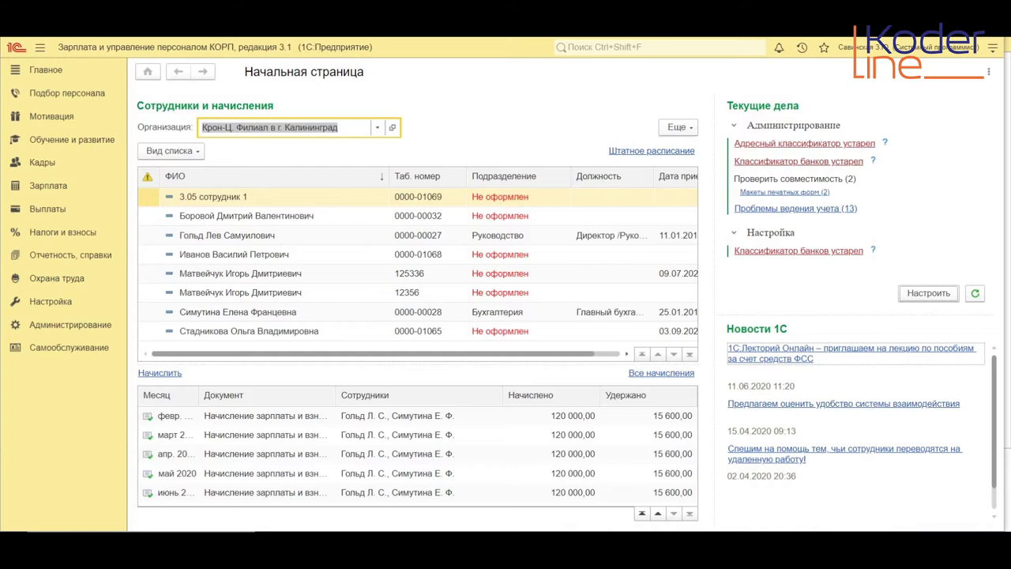
- Open the 1С-Отчетность report list, cancelling the Internet support connection and closing the promotional window
{"action": "left_click", "coordinate": [69, 254]}
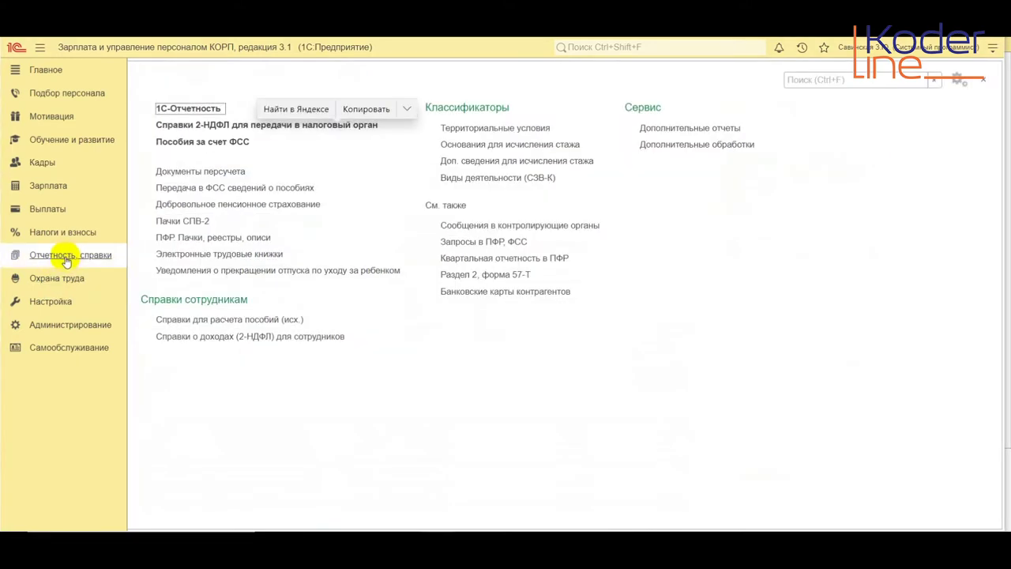
{"action": "left_click", "coordinate": [180, 111]}
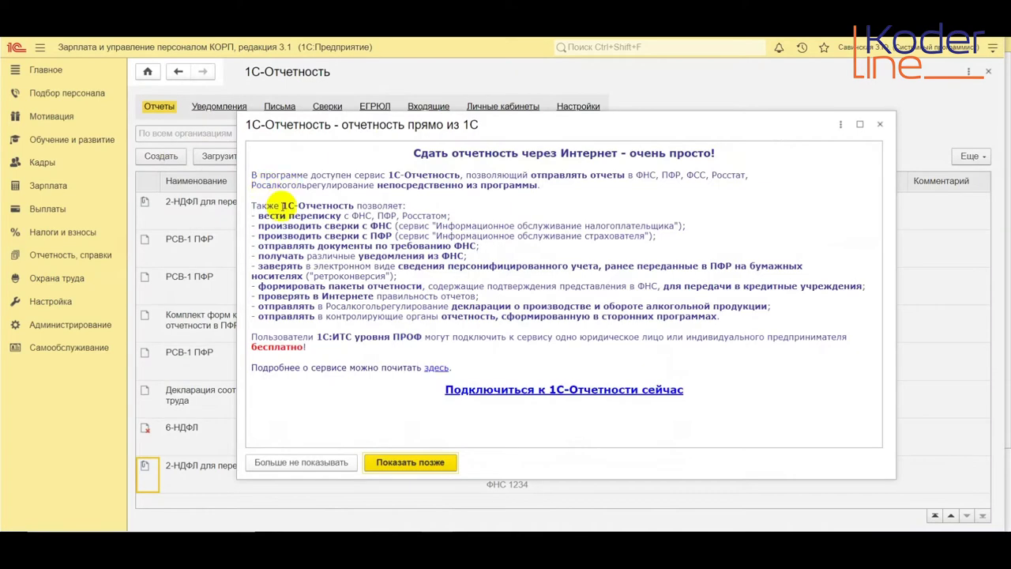
{"action": "left_click", "coordinate": [410, 462]}
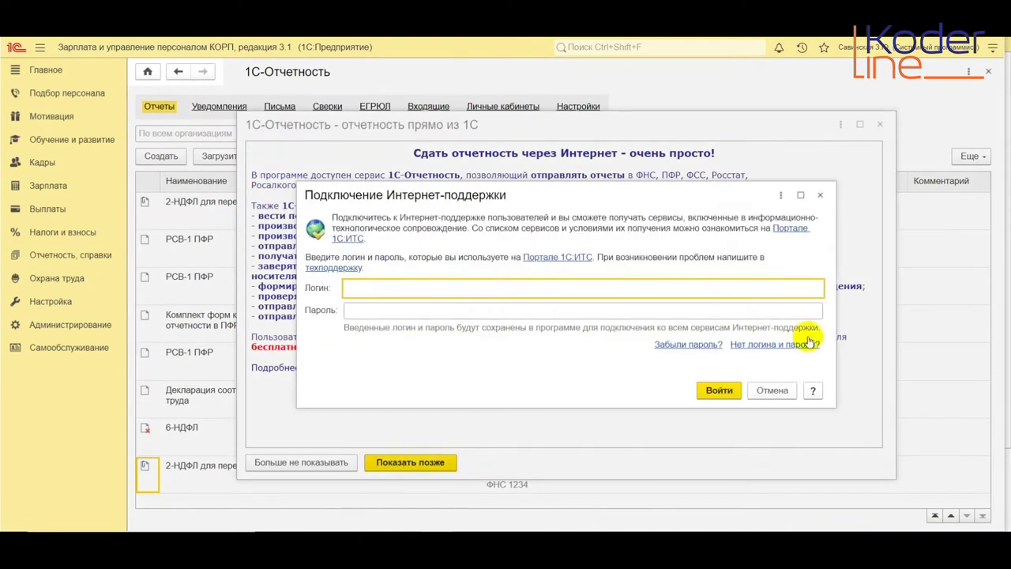
{"action": "left_click", "coordinate": [772, 389]}
{"action": "left_click", "coordinate": [880, 124]}
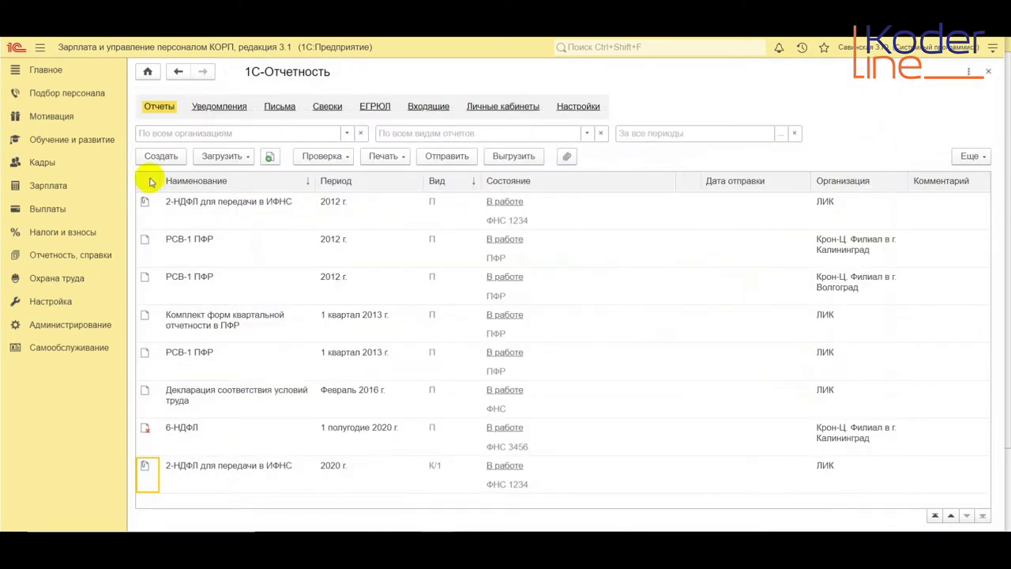
- Start a new regulated report and choose the 6-НДФЛ form by searching the report types for "6-"
{"action": "left_click", "coordinate": [163, 159]}
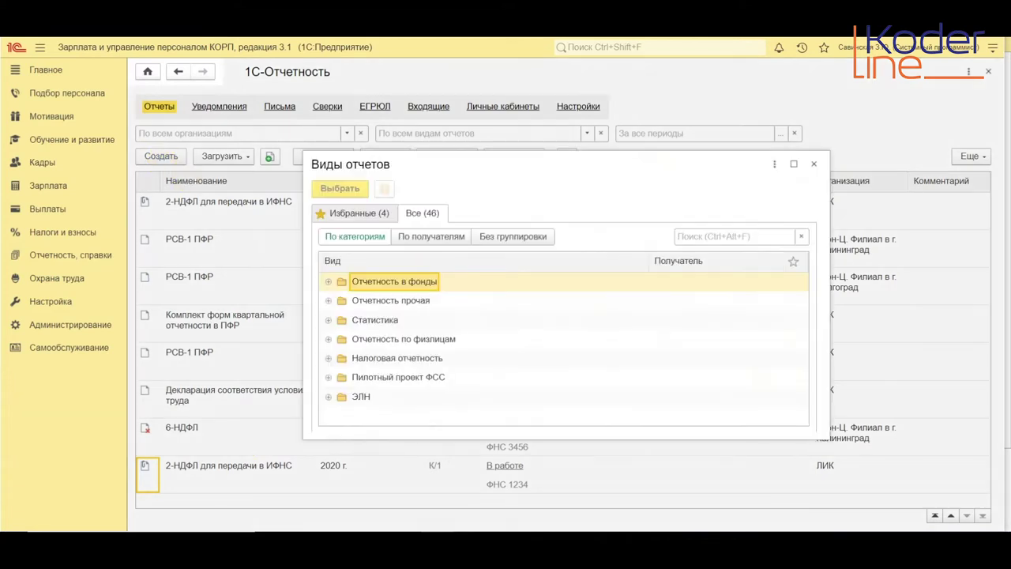
{"action": "left_click", "coordinate": [755, 243]}
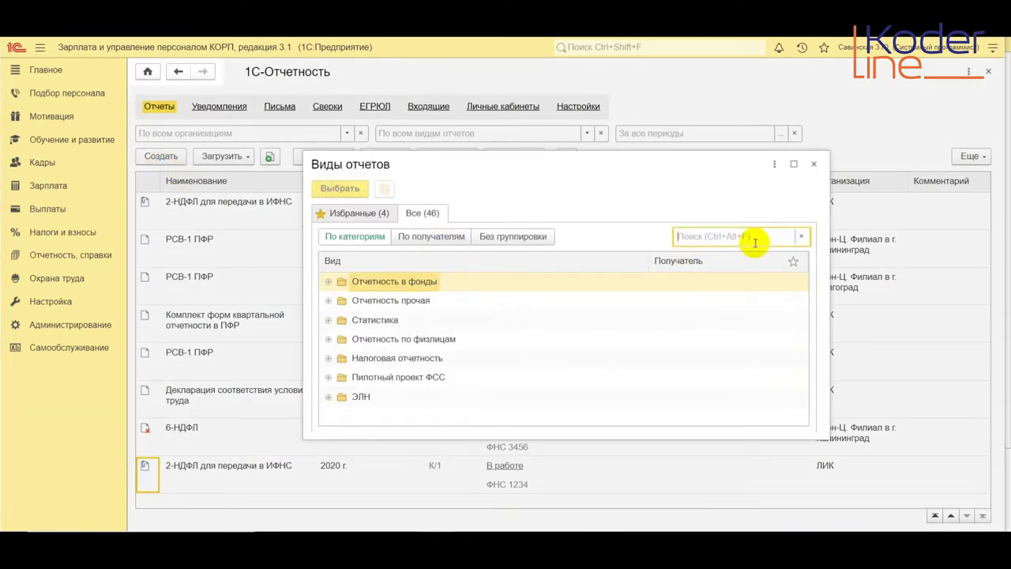
{"action": "type", "text": "6-"}
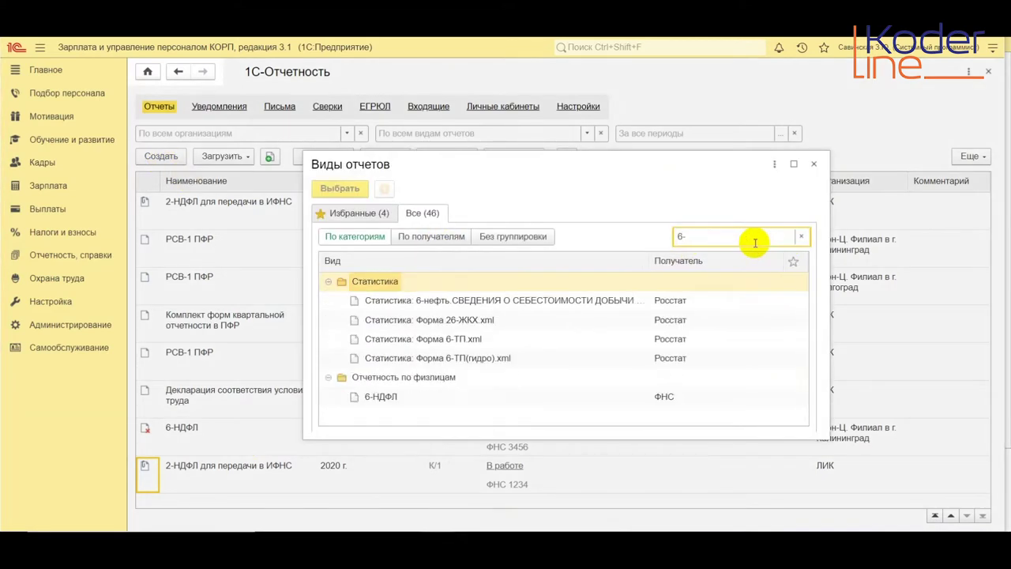
{"action": "left_click", "coordinate": [383, 396]}
{"action": "left_click", "coordinate": [382, 396]}
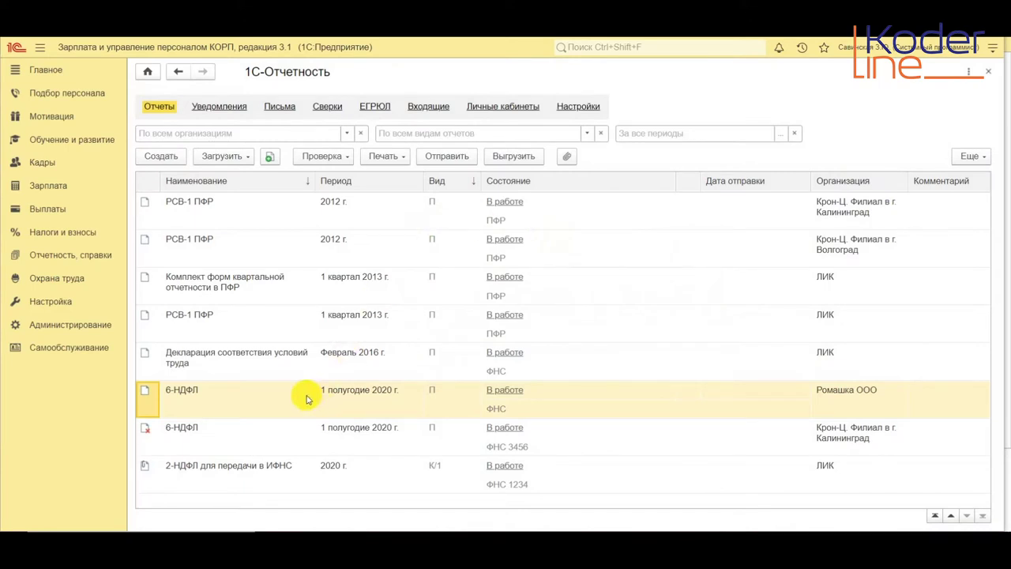
- Open the Ромашка ООО 6-НДФЛ report for 1 полугодие 2020, check its control ratios and display the results form
{"action": "left_click", "coordinate": [306, 398]}
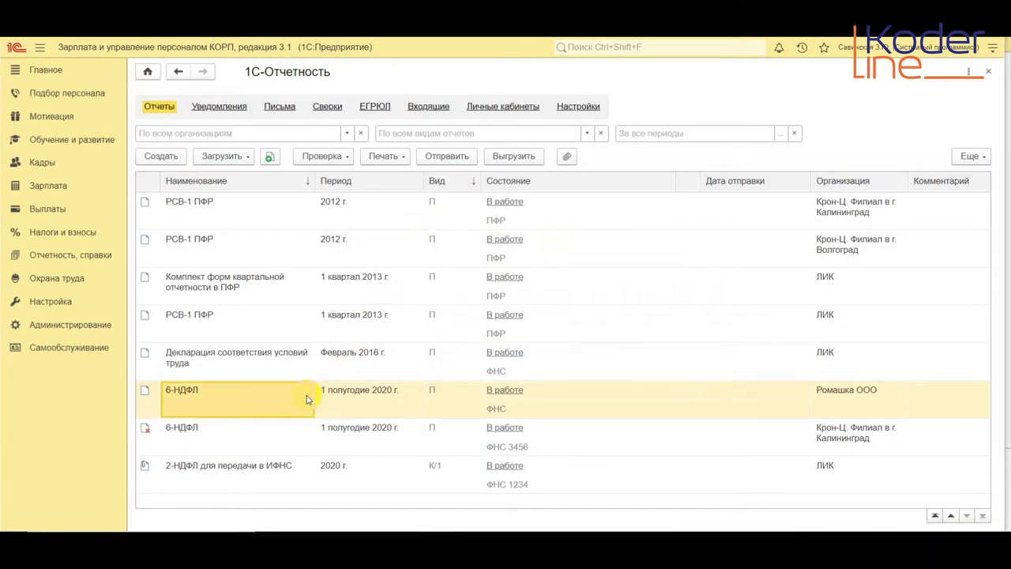
{"action": "double_click", "coordinate": [306, 399]}
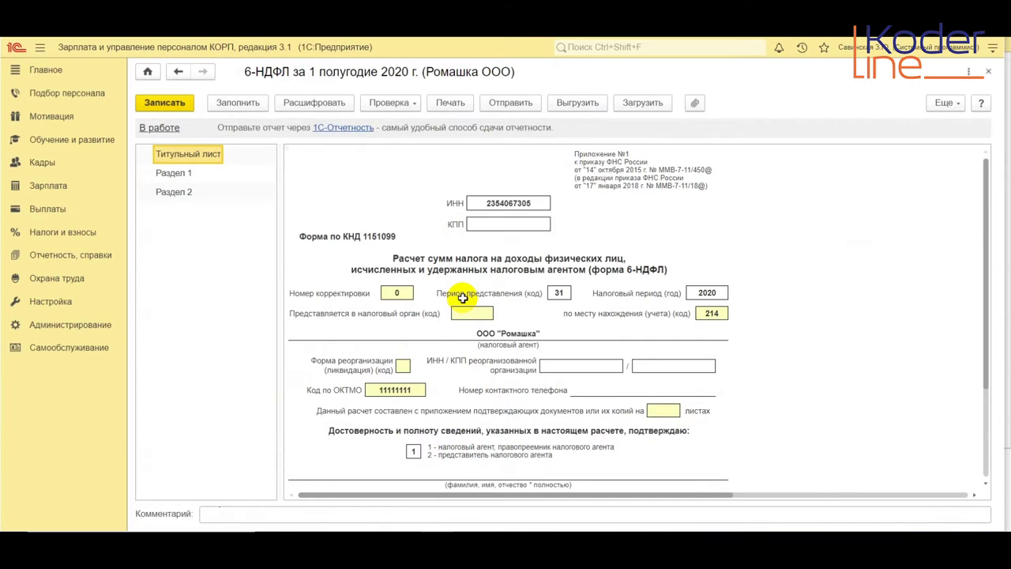
{"action": "left_click", "coordinate": [402, 99]}
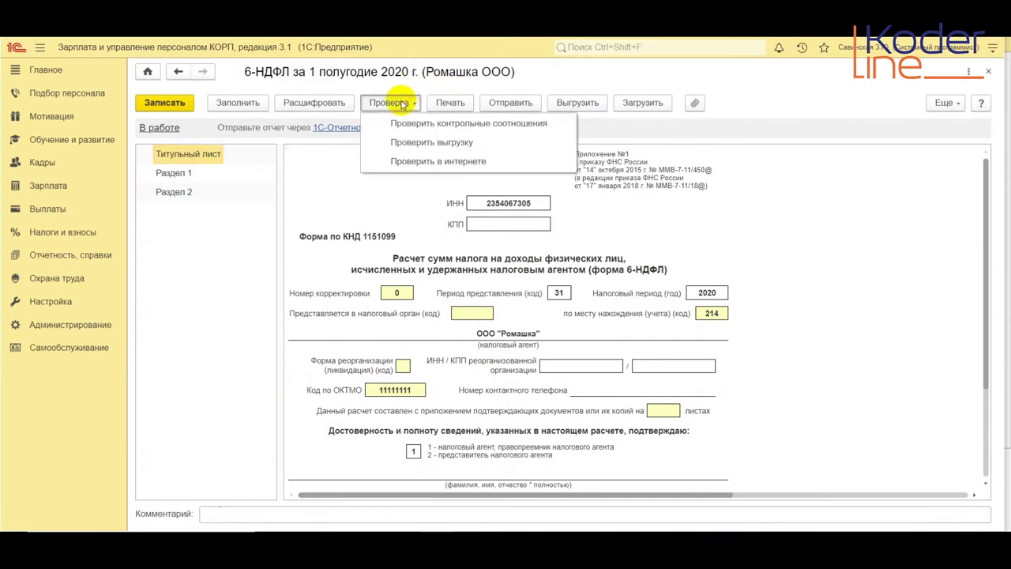
{"action": "left_click", "coordinate": [406, 124]}
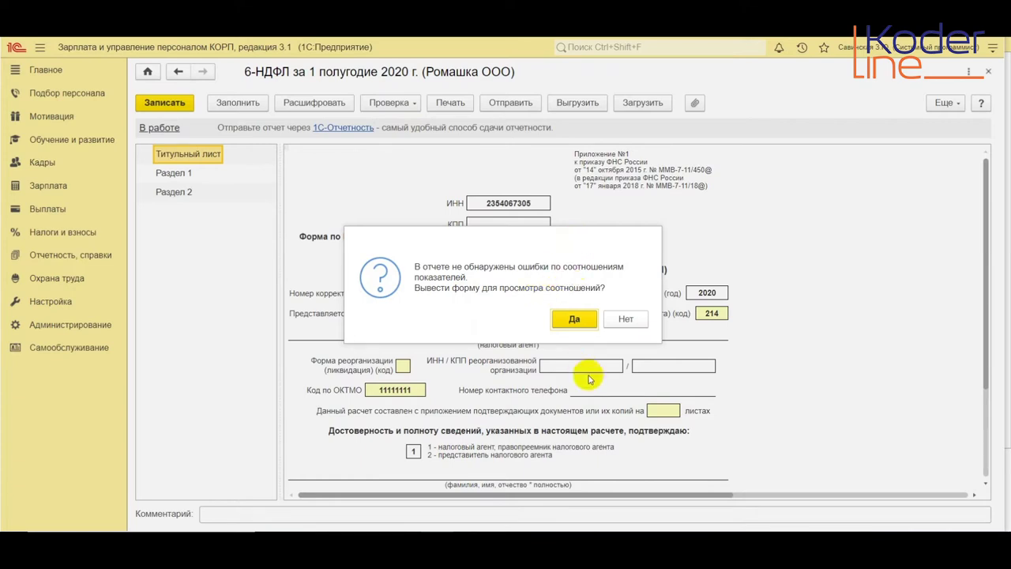
{"action": "left_click", "coordinate": [572, 321]}
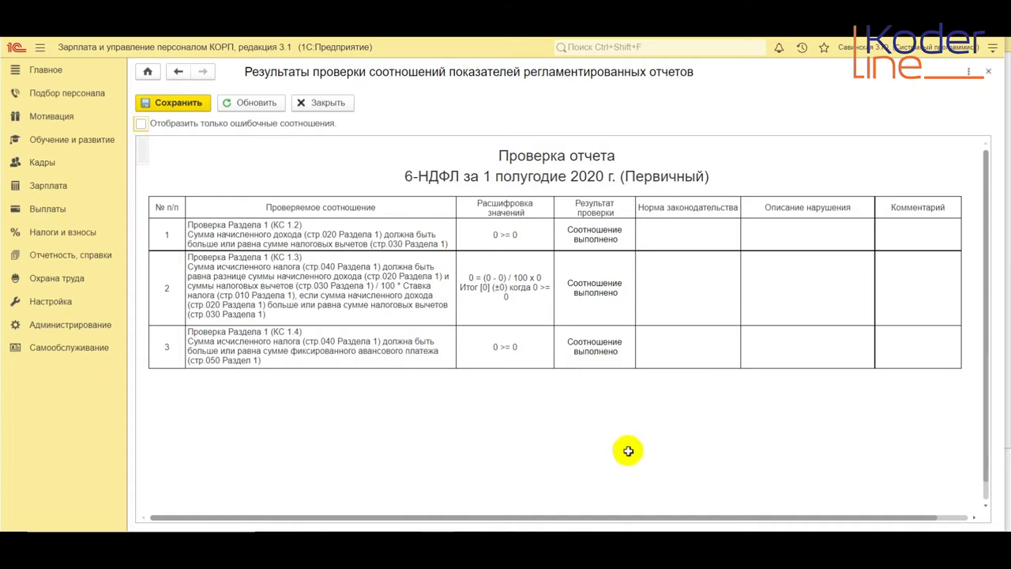
- Expand the value breakdown of ratio КС 1.3 and go to its line 030 in Раздел 1 of the report
{"action": "key", "text": "Tab"}
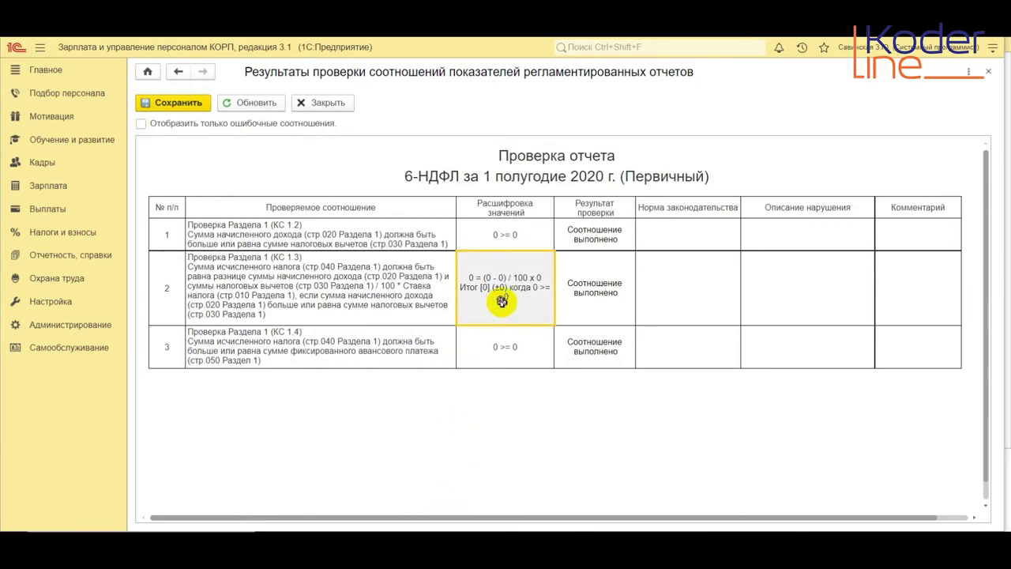
{"action": "double_click", "coordinate": [502, 302]}
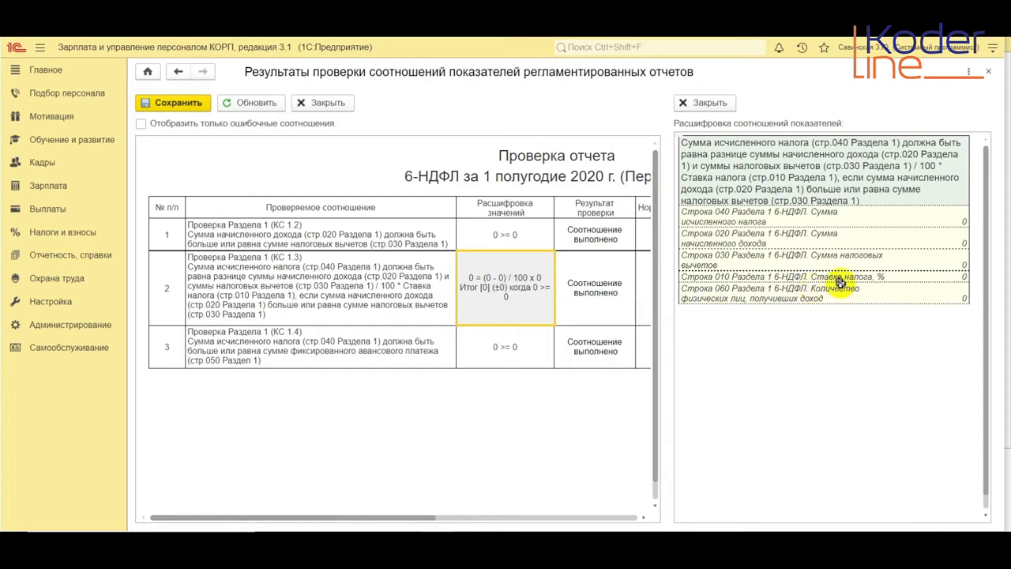
{"action": "double_click", "coordinate": [808, 260]}
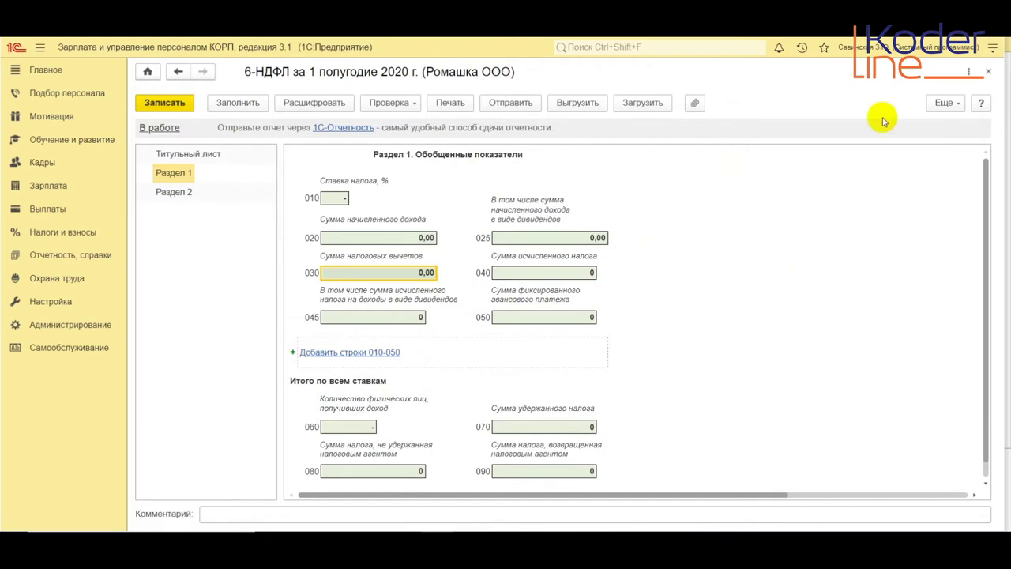
- Enable «Проверять соотношения показателей при печати и выгрузке» in the report settings and save them
{"action": "left_click", "coordinate": [944, 104]}
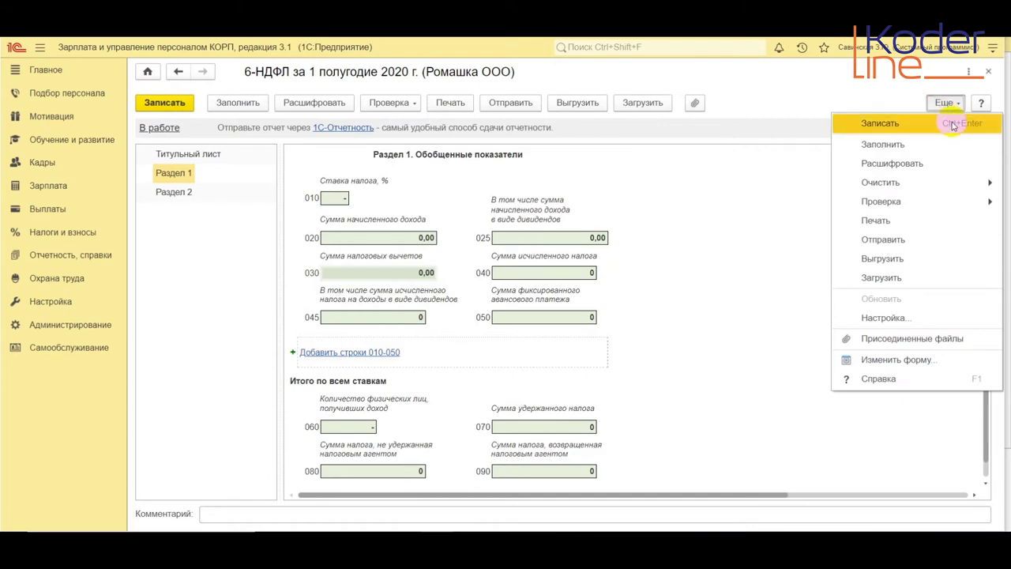
{"action": "left_click", "coordinate": [882, 318]}
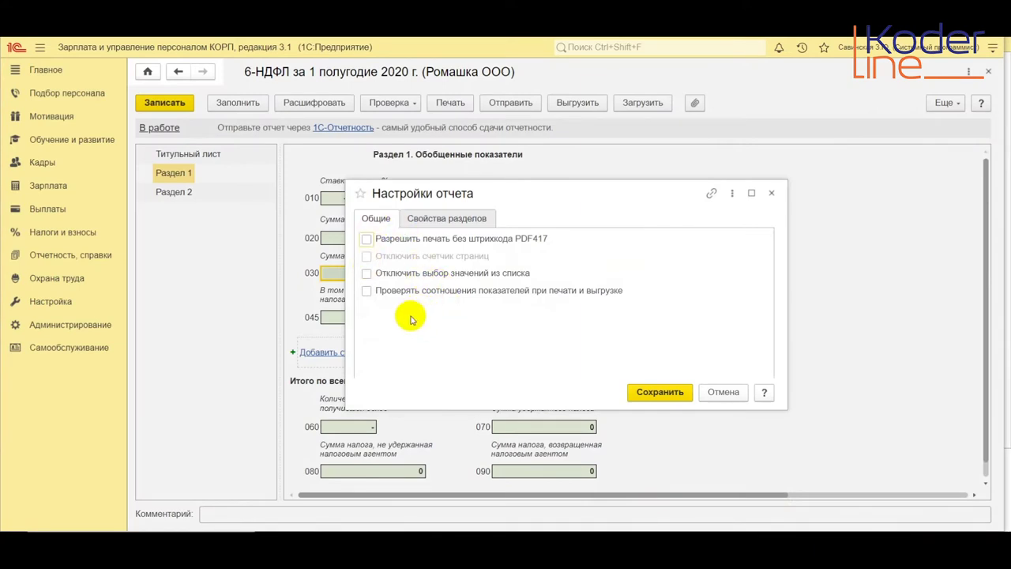
{"action": "left_click", "coordinate": [414, 293]}
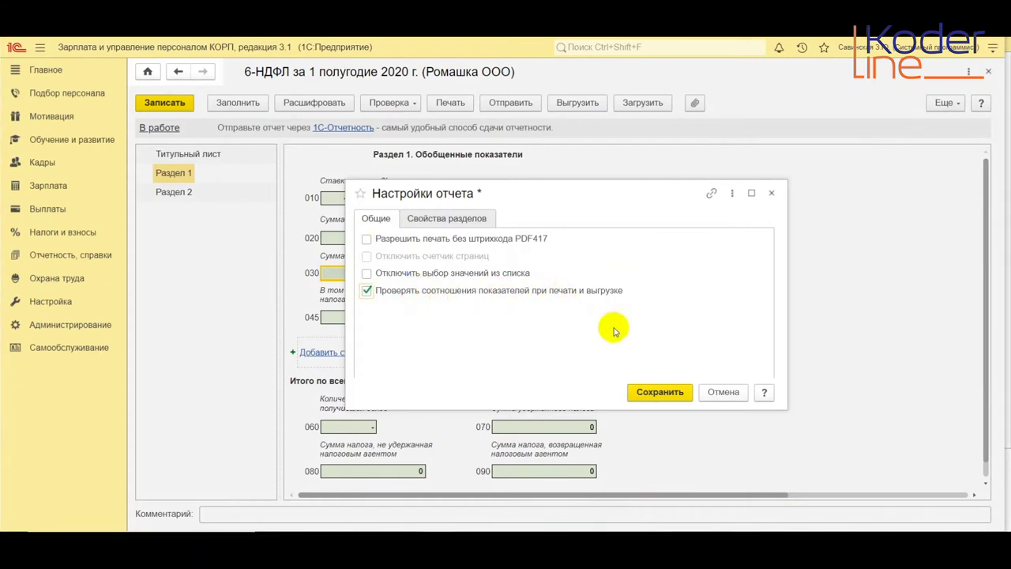
{"action": "left_click", "coordinate": [657, 391]}
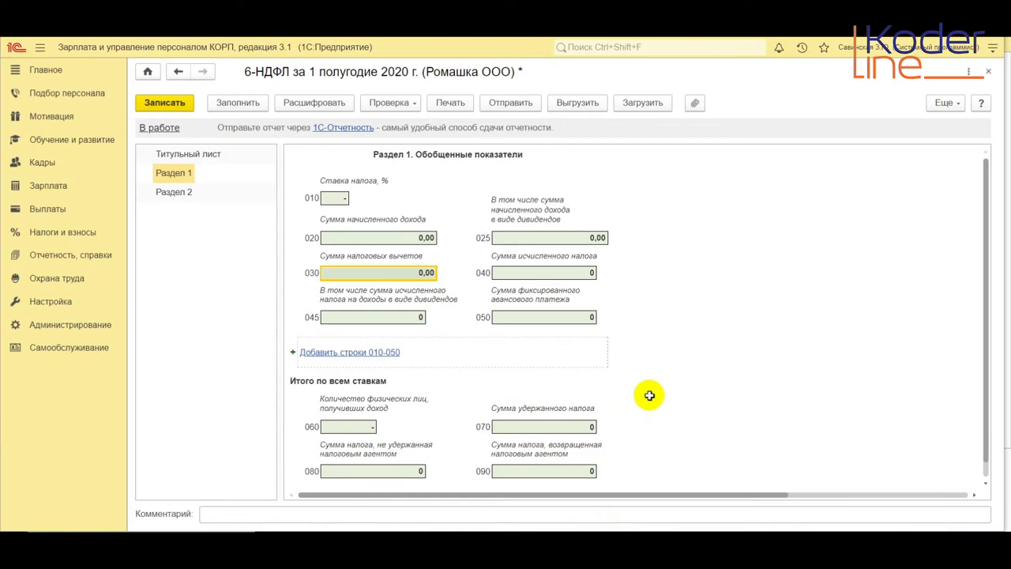
{"action": "left_click", "coordinate": [374, 238]}
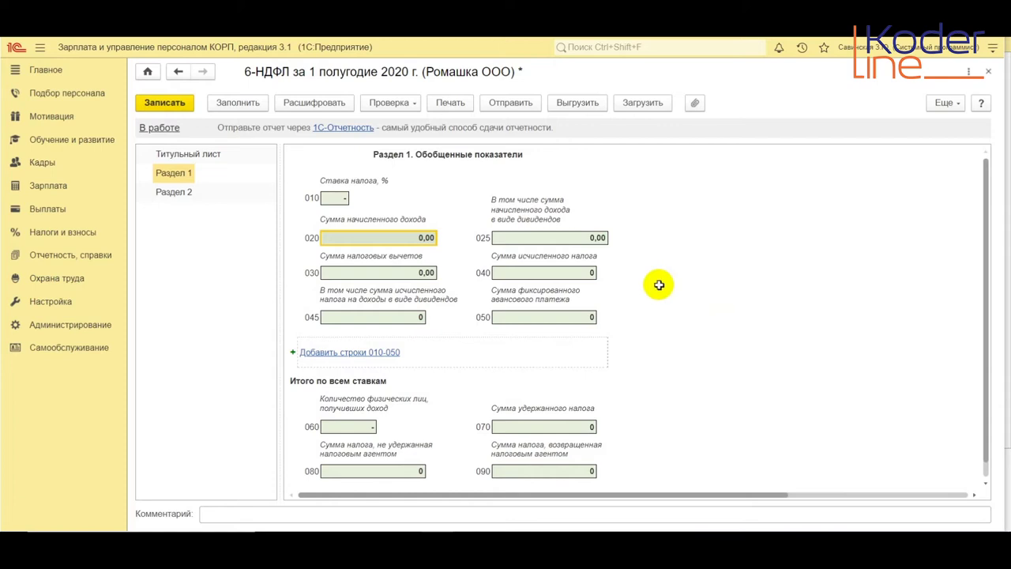
{"action": "left_click", "coordinate": [401, 273]}
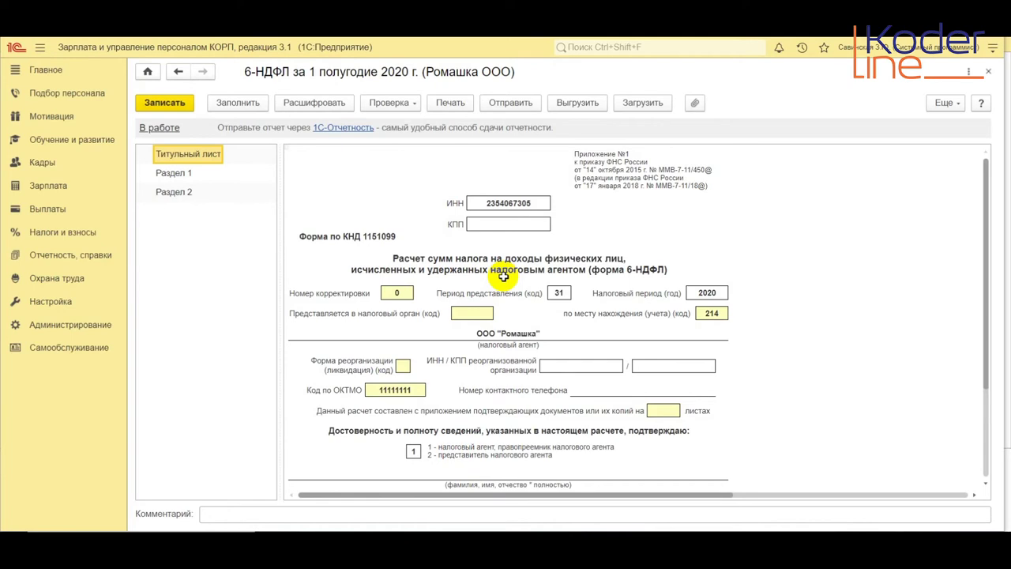
- Try to print the 6-НДФЛ report, and enable «Разрешить печать без штрихкода PDF417» in its saved settings
{"action": "left_click", "coordinate": [444, 103]}
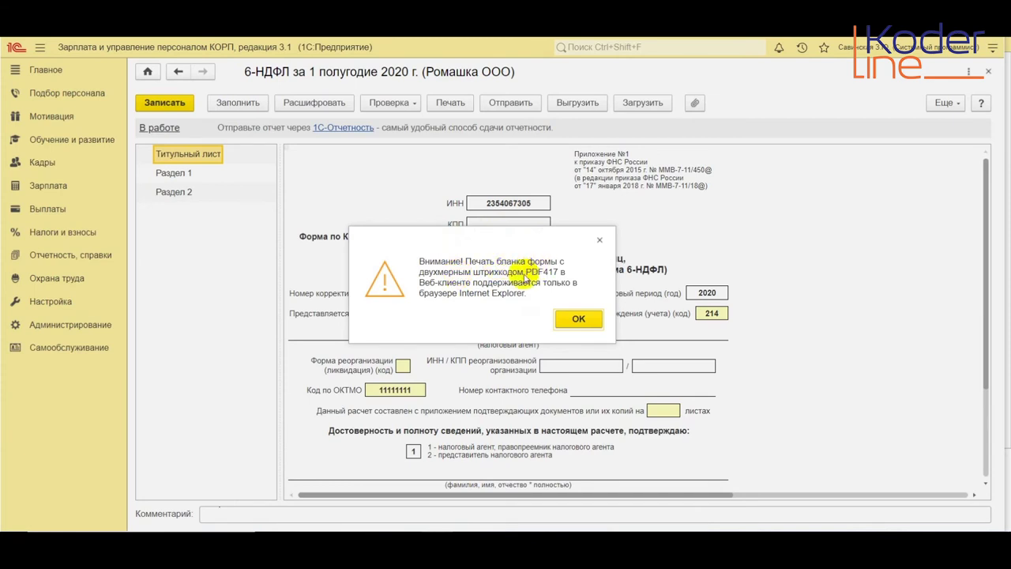
{"action": "left_click", "coordinate": [572, 321]}
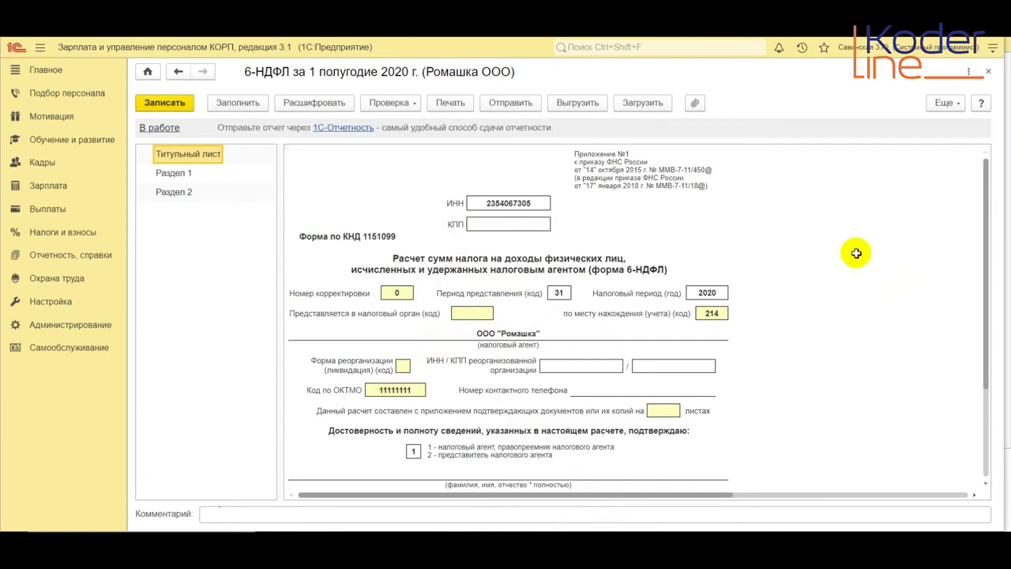
{"action": "left_click", "coordinate": [944, 103]}
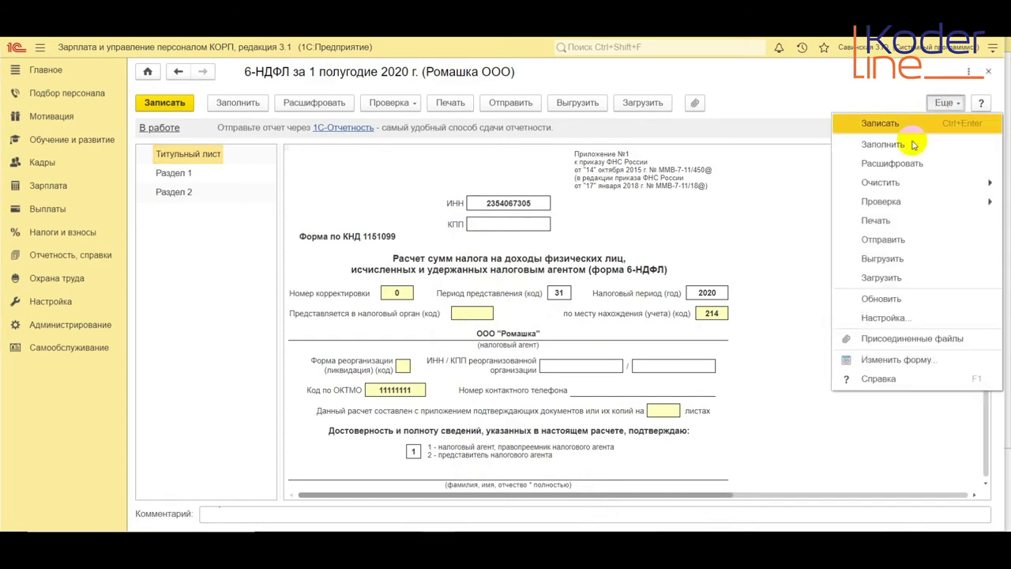
{"action": "left_click", "coordinate": [876, 318]}
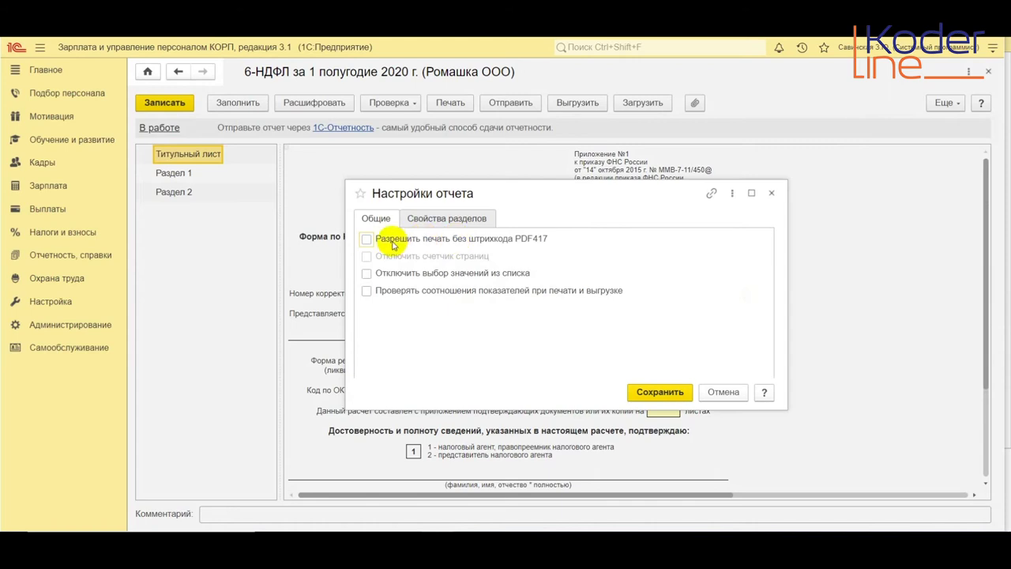
{"action": "left_click", "coordinate": [367, 238]}
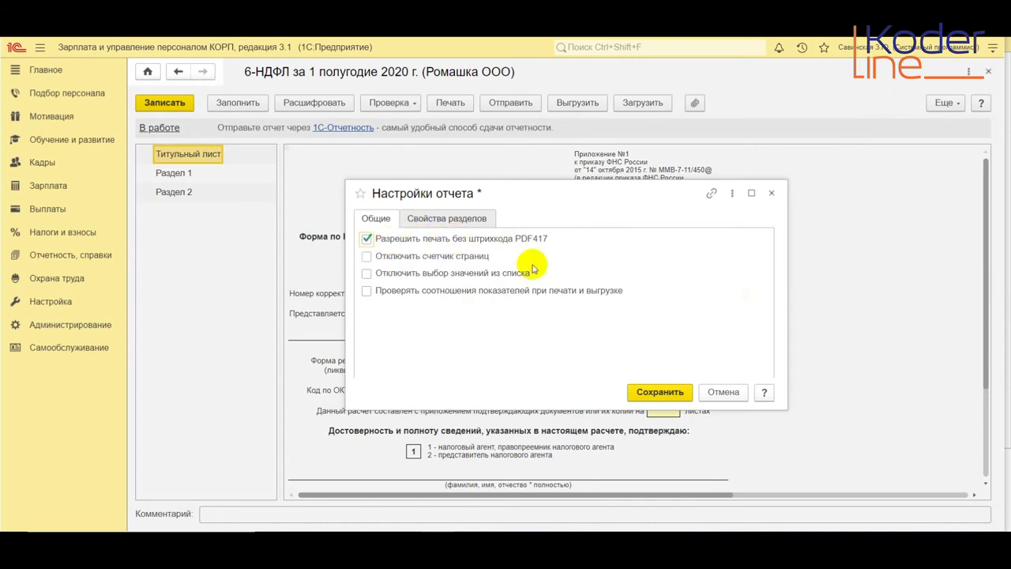
{"action": "left_click", "coordinate": [649, 393]}
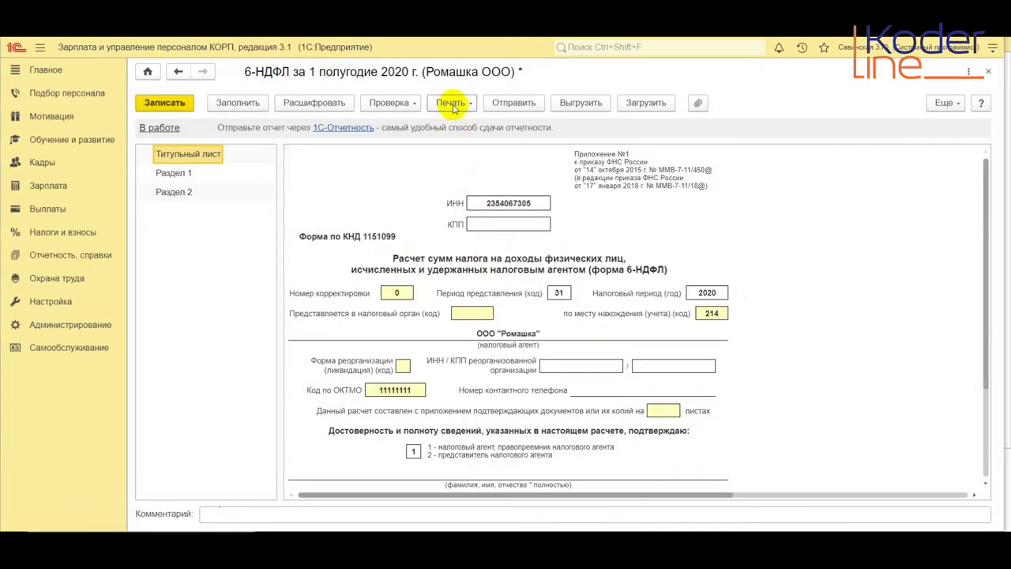
- Open the print form without the PDF417 barcode and replace the third digit of the ОКТМО code with "к"
{"action": "left_click", "coordinate": [451, 102]}
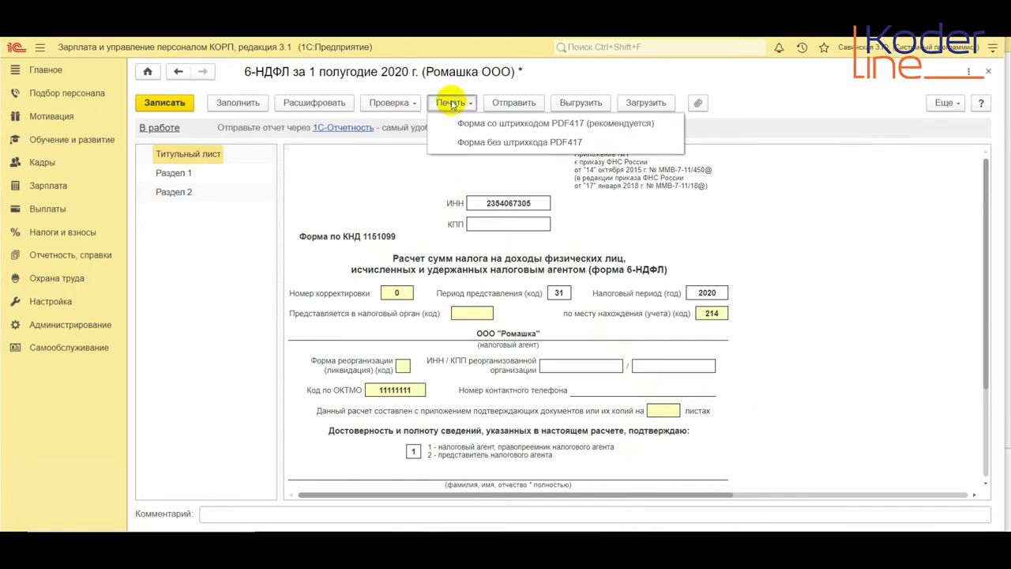
{"action": "left_click", "coordinate": [487, 142]}
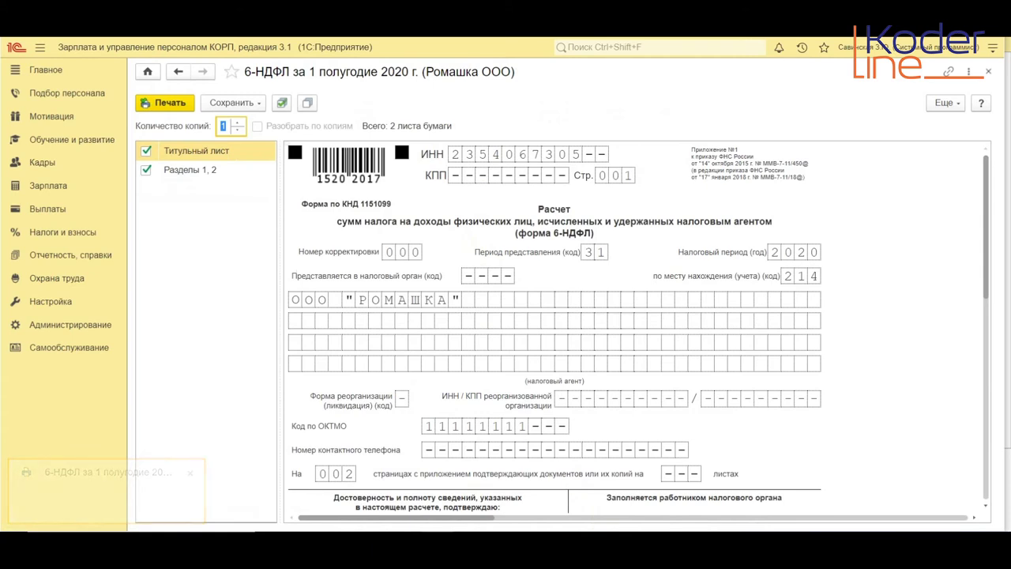
{"action": "left_click", "coordinate": [462, 430]}
{"action": "type", "text": "К"}
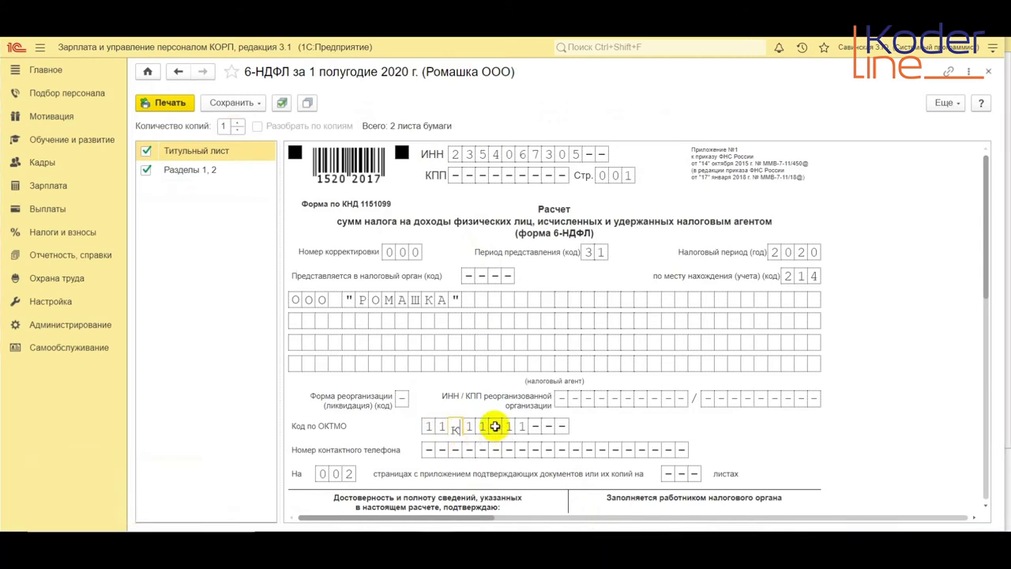
{"action": "left_click", "coordinate": [618, 421]}
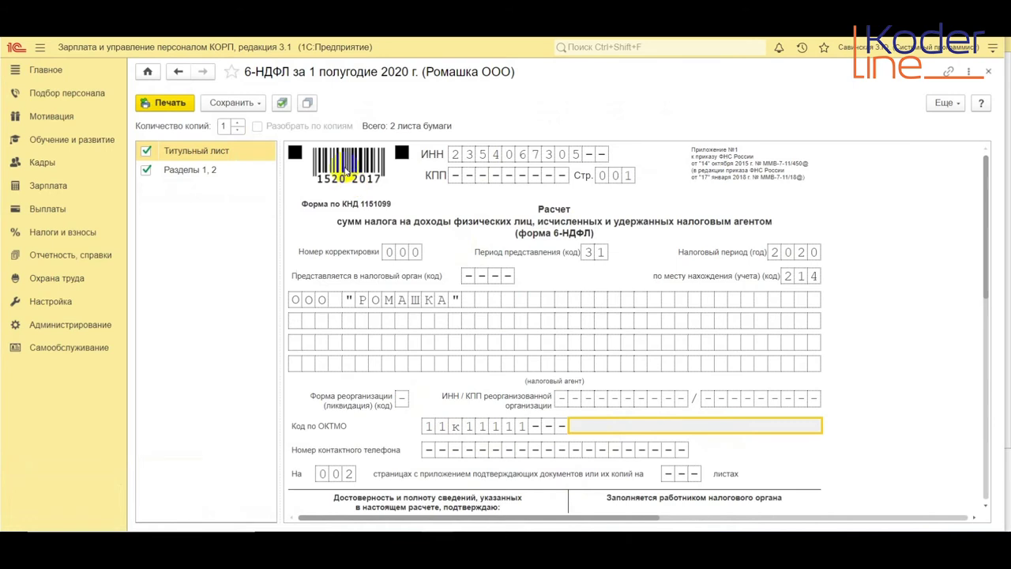
- Try to save the print form in Microsoft Excel (XLS) format, block the multiple-file download and close the print form
{"action": "left_click", "coordinate": [239, 105]}
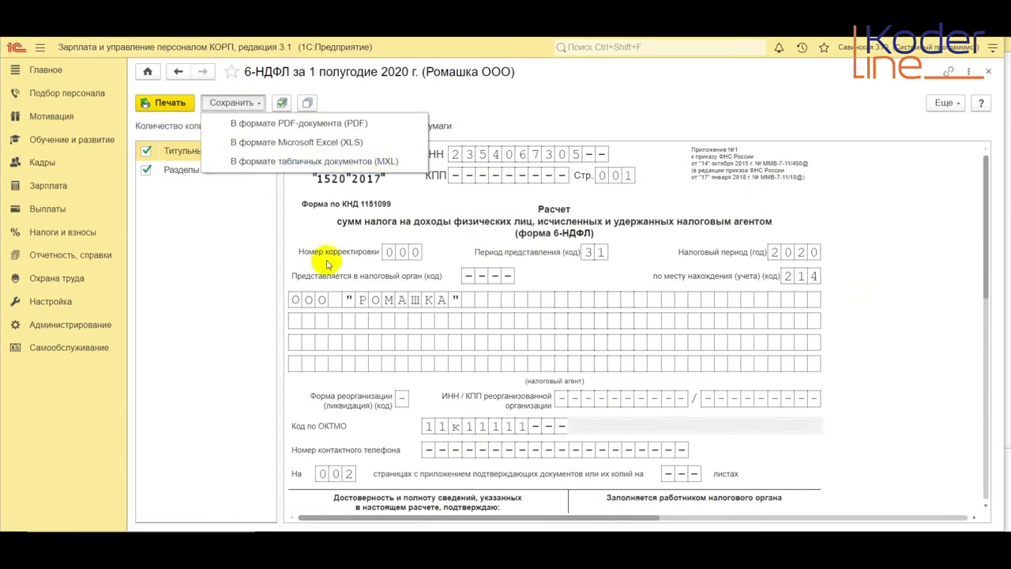
{"action": "left_click", "coordinate": [368, 142]}
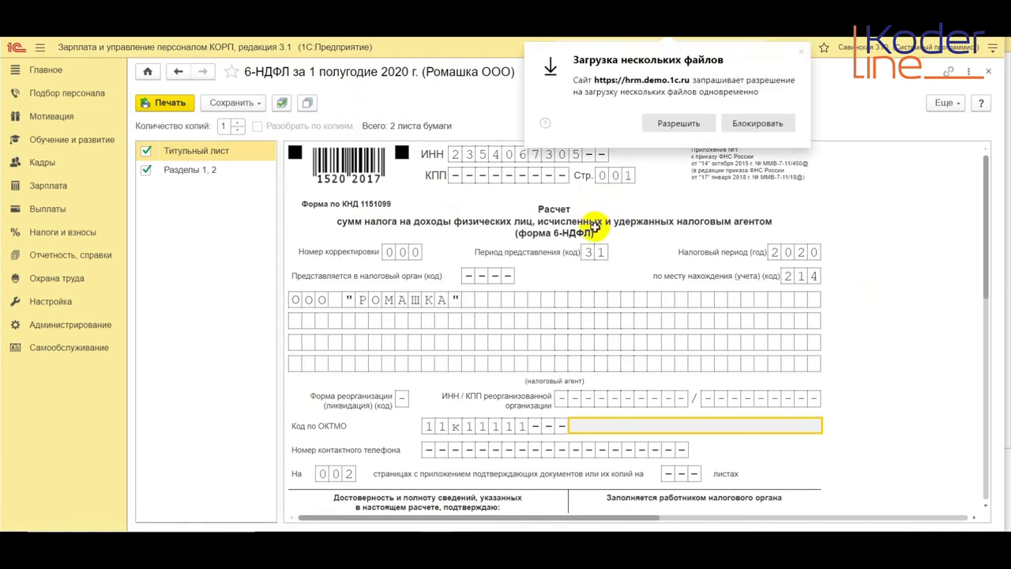
{"action": "left_click", "coordinate": [727, 123]}
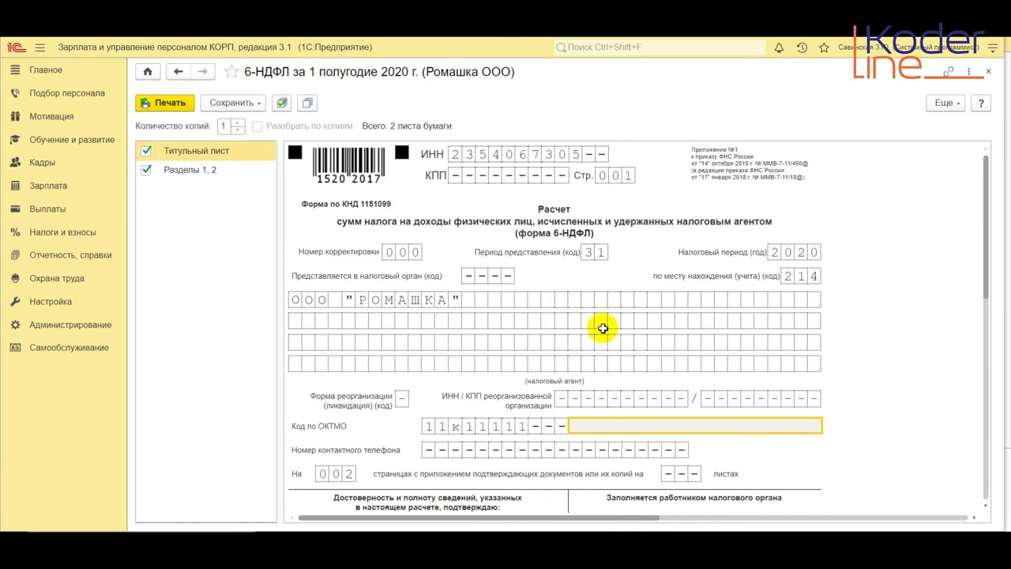
{"action": "key", "text": "Escape"}
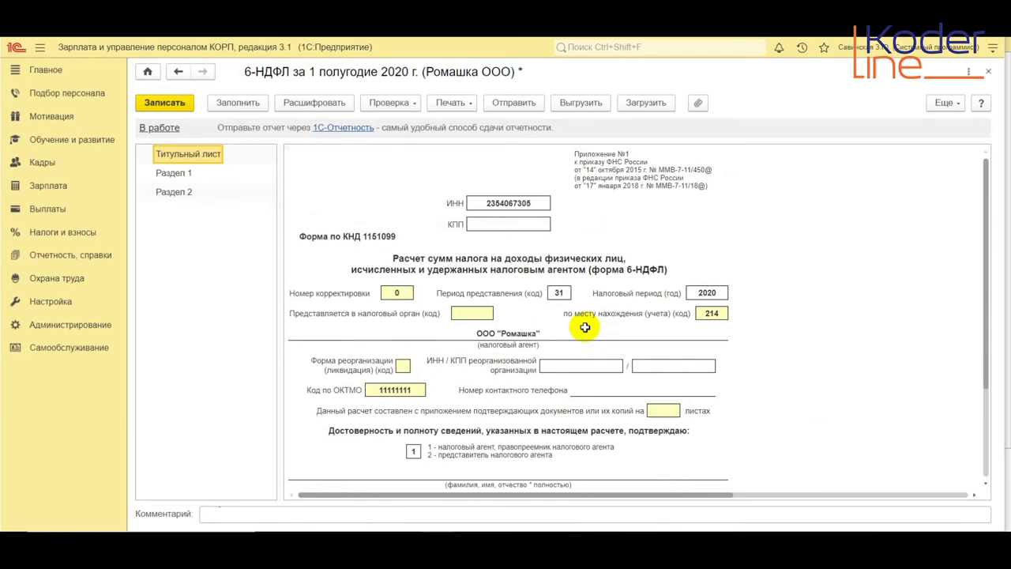
- Run the export check (Проверить выгрузку) on the Ромашка ООО 6-НДФЛ report
{"action": "left_click", "coordinate": [397, 105]}
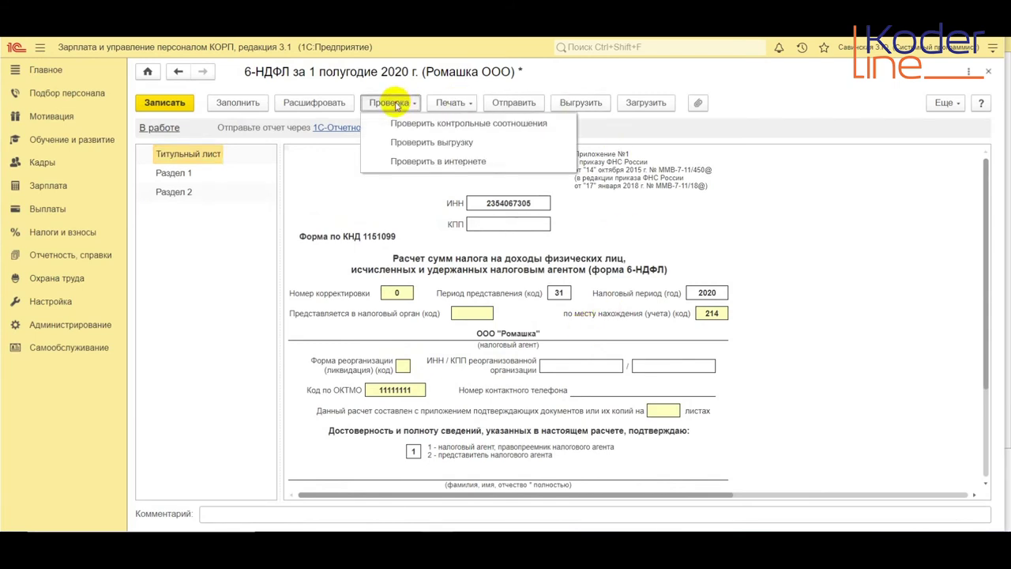
{"action": "left_click", "coordinate": [442, 143]}
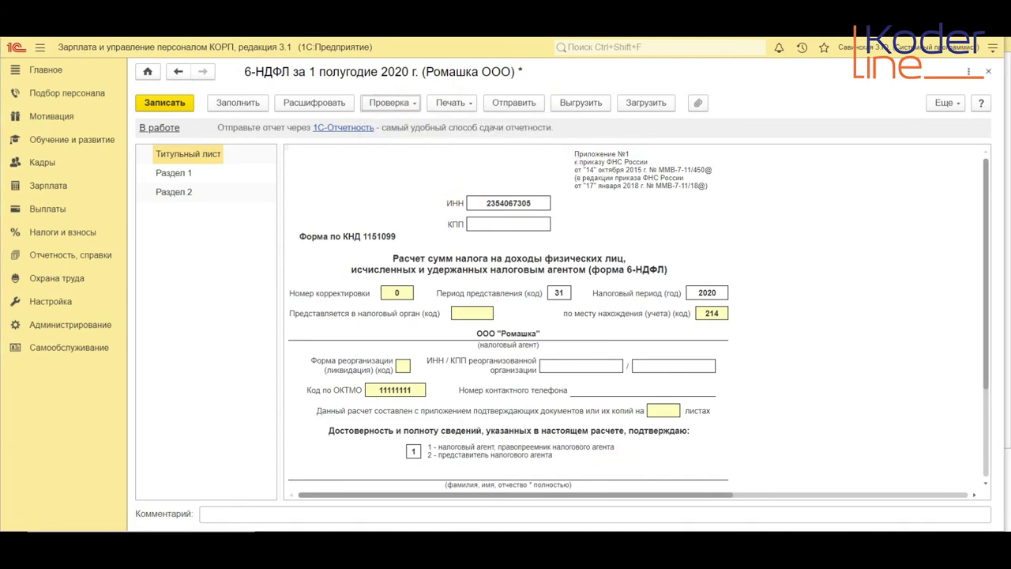